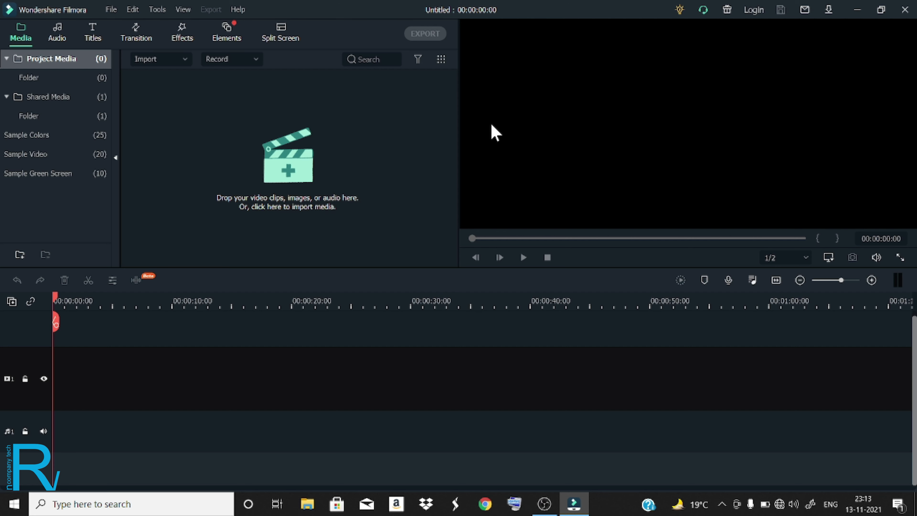
Minimize the video editor and open the Documents folder from This PC.
left_click_drag(181, 308, 361, 308)
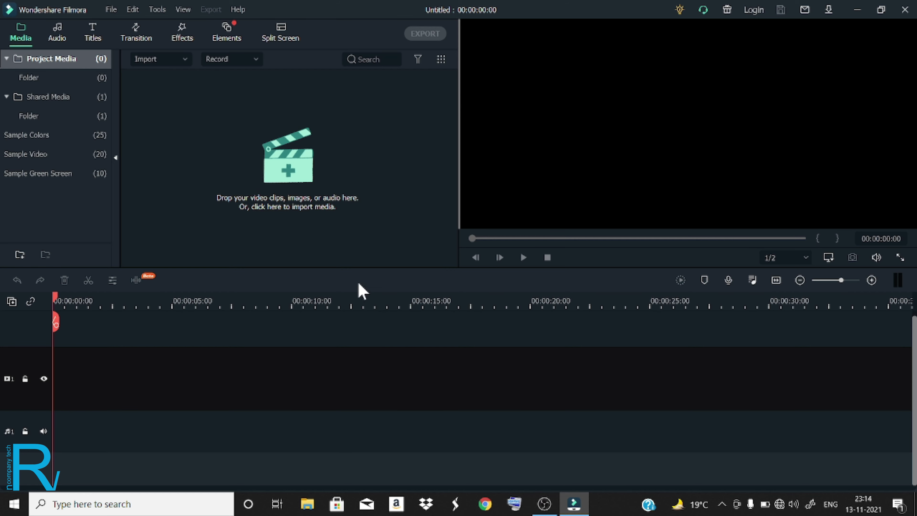
left_click(857, 10)
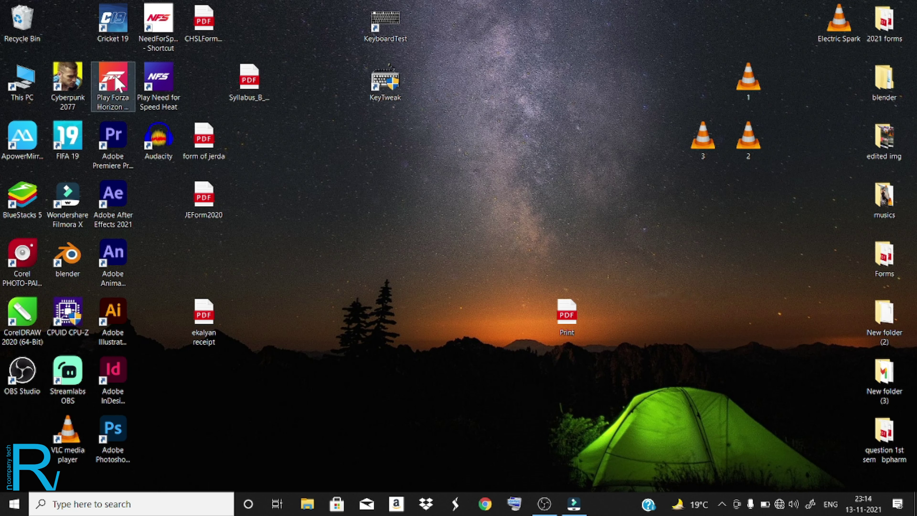
double_click(35, 85)
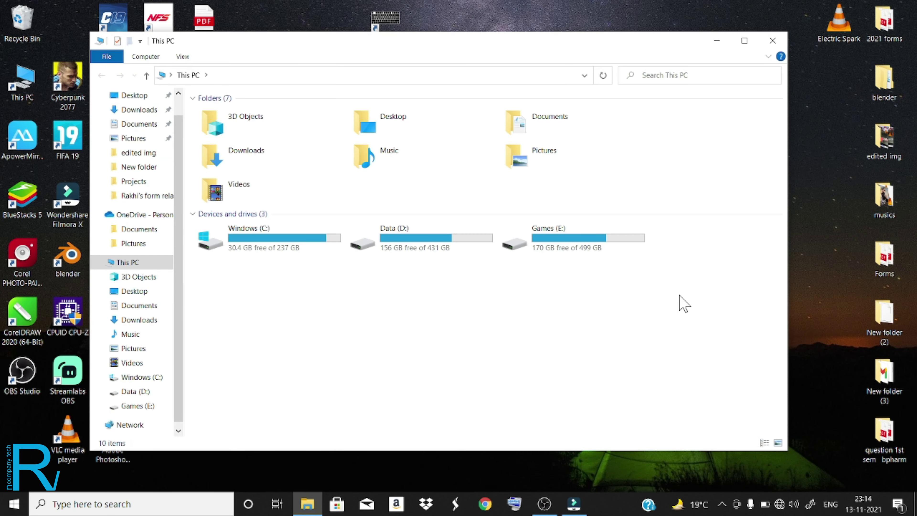
double_click(576, 133)
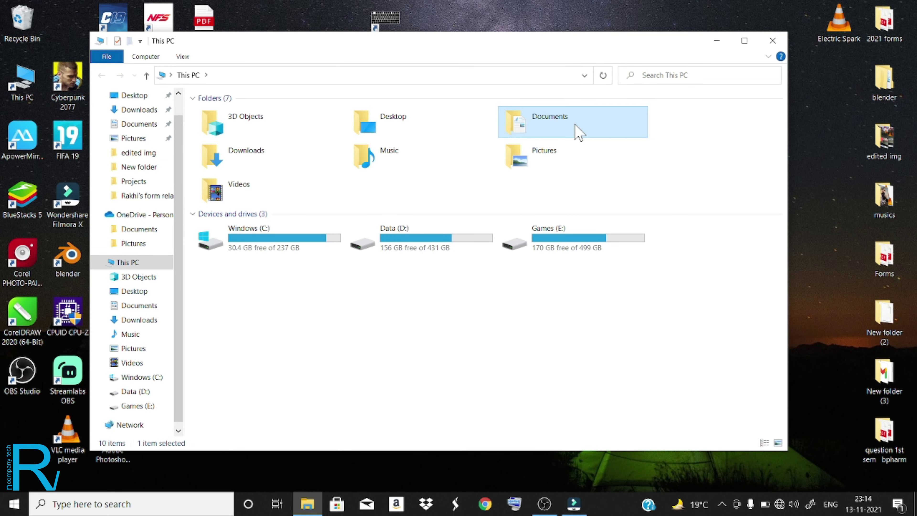
Check the size of the Wondershare folder in its properties.
scroll(339, 433, "down", 1)
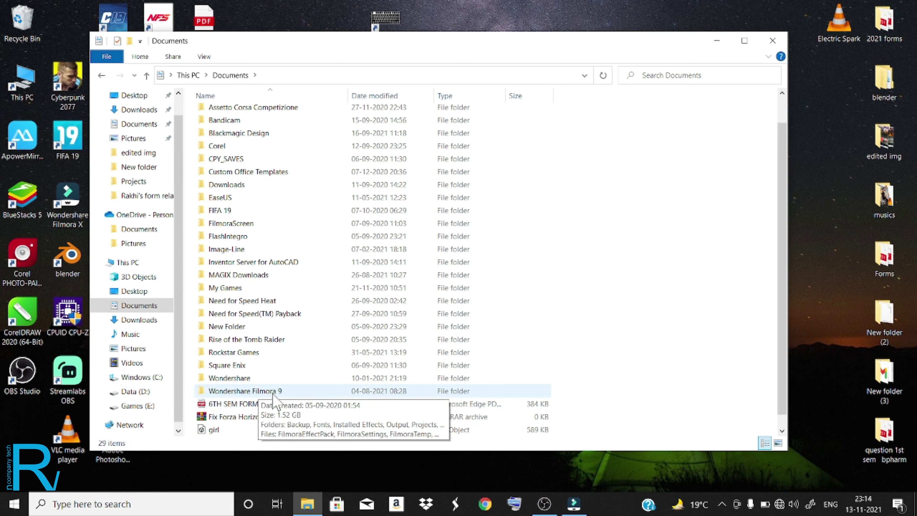
left_click(244, 383)
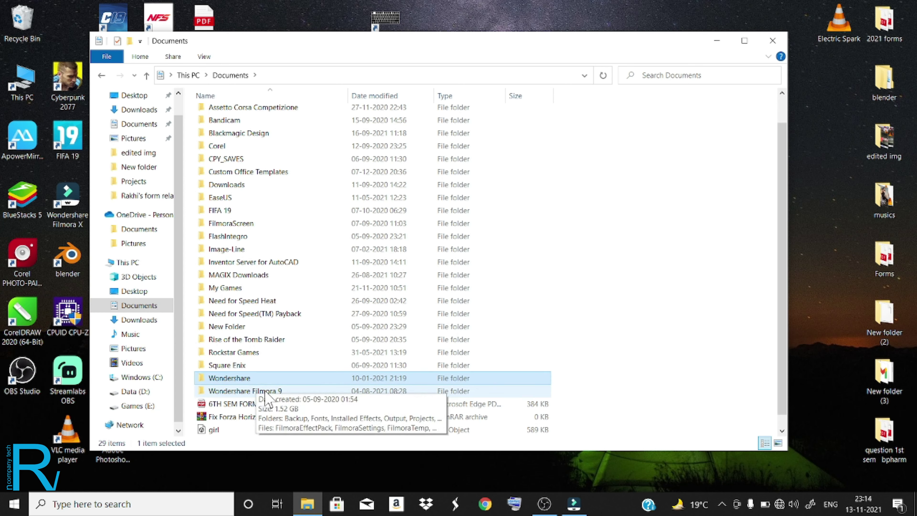
left_click(249, 390)
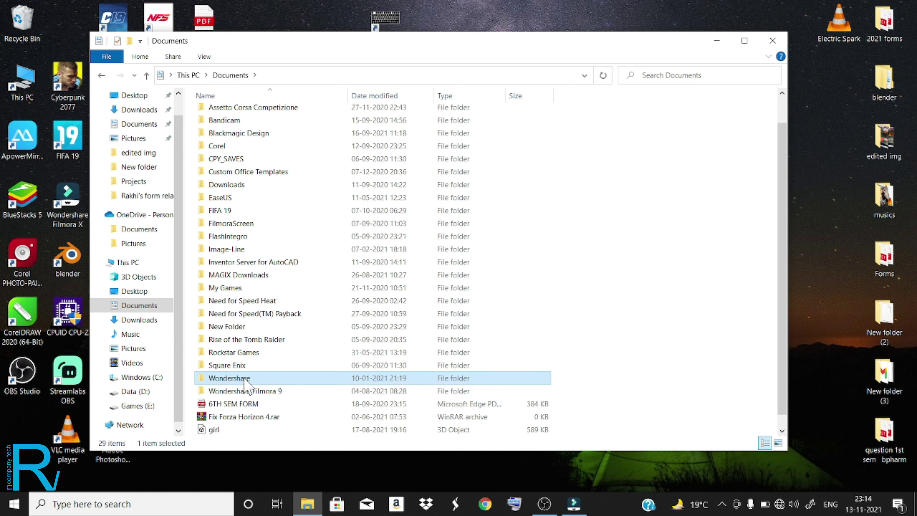
right_click(245, 378)
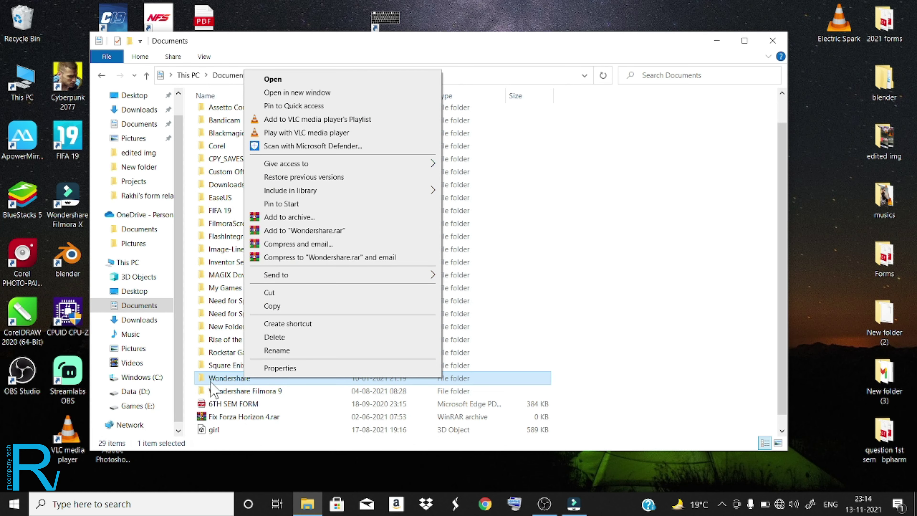
left_click(280, 368)
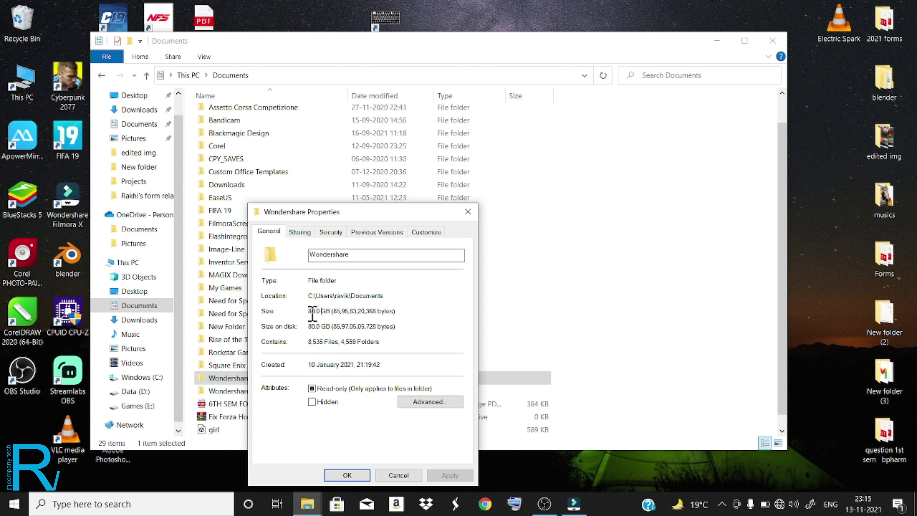
left_click(349, 475)
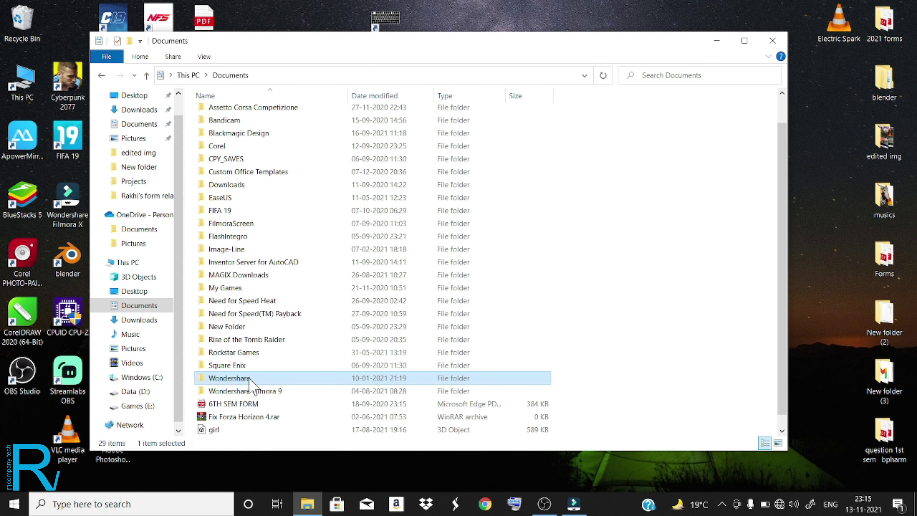
Open the Wondershare Filmora folder inside Wondershare, and check the contents of its Voiceover subfolder.
double_click(262, 378)
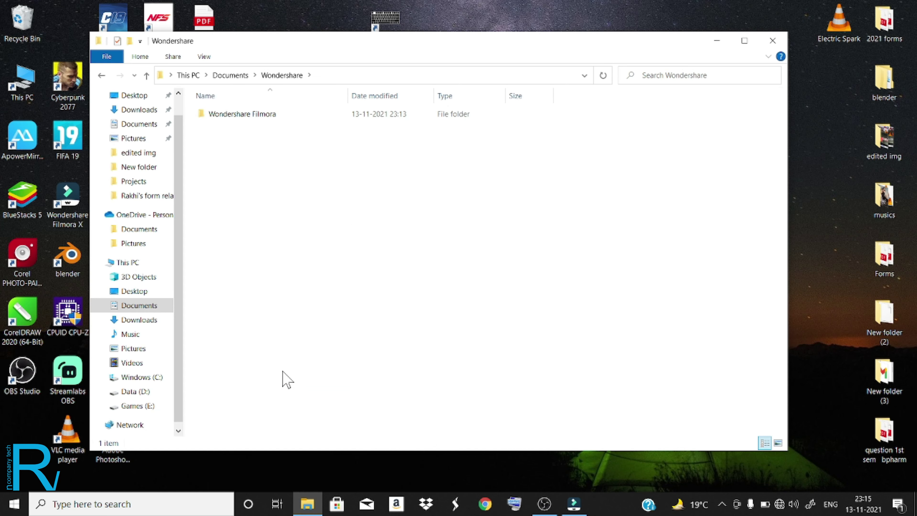
double_click(241, 115)
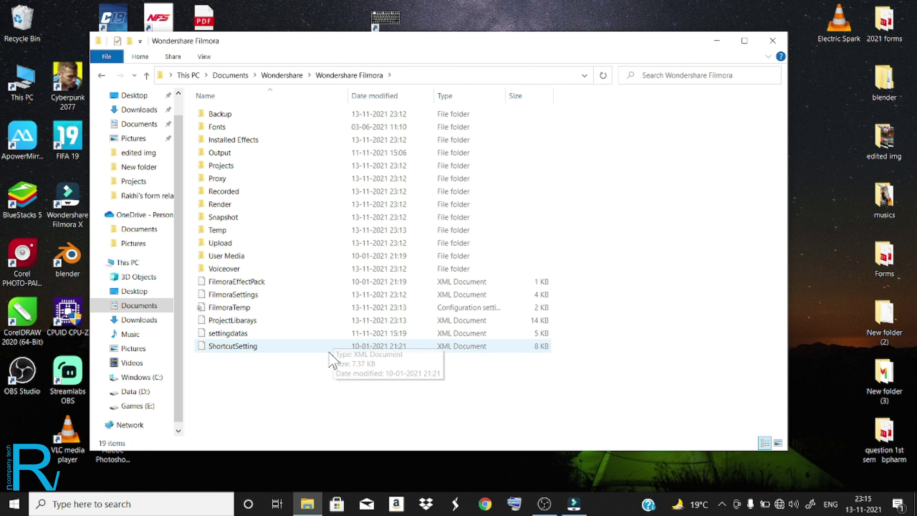
double_click(231, 268)
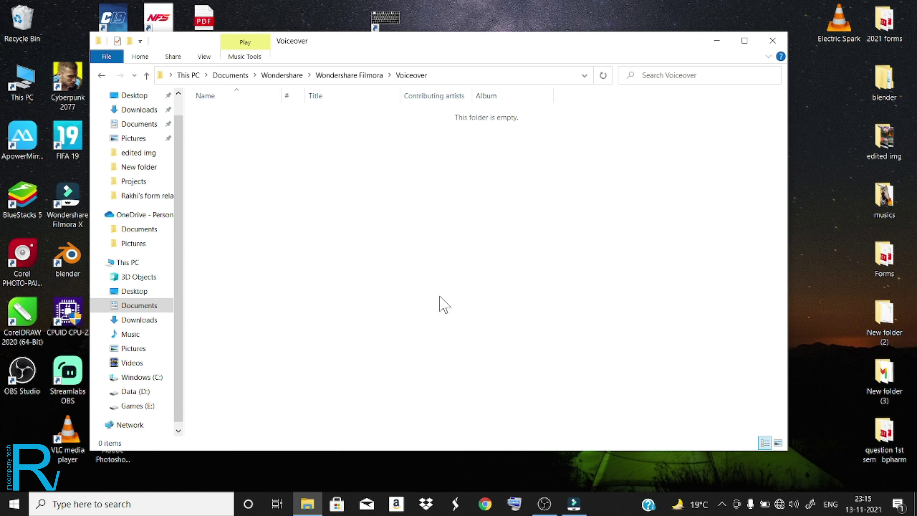
left_click(146, 75)
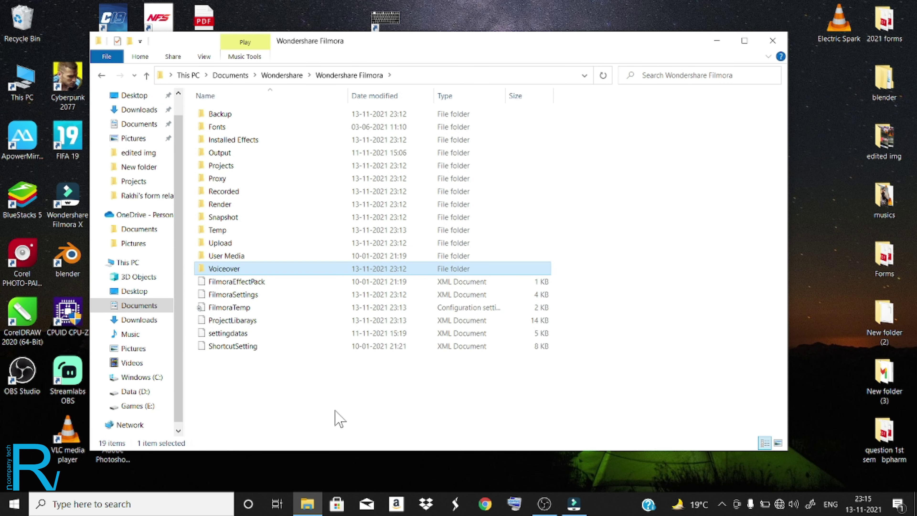
left_click(354, 420)
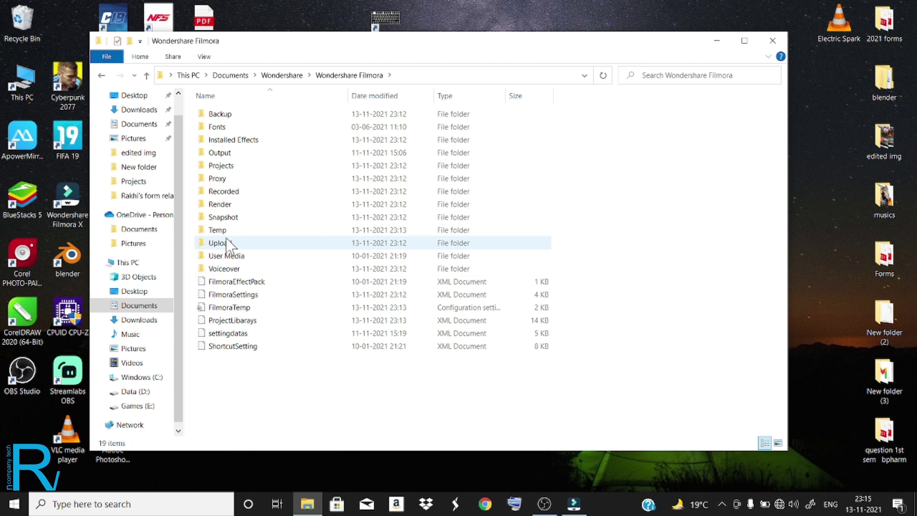
Check the size of the Render folder in its properties.
right_click(231, 209)
left_click(301, 482)
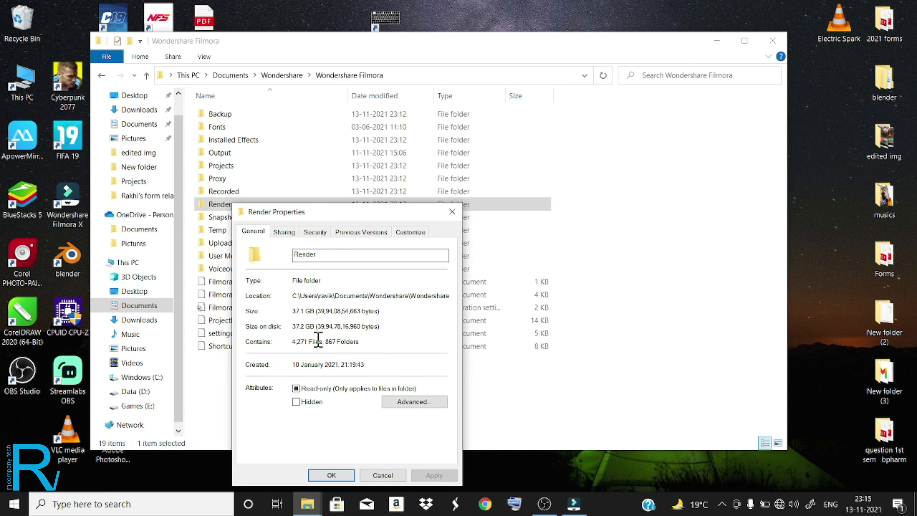
left_click(329, 474)
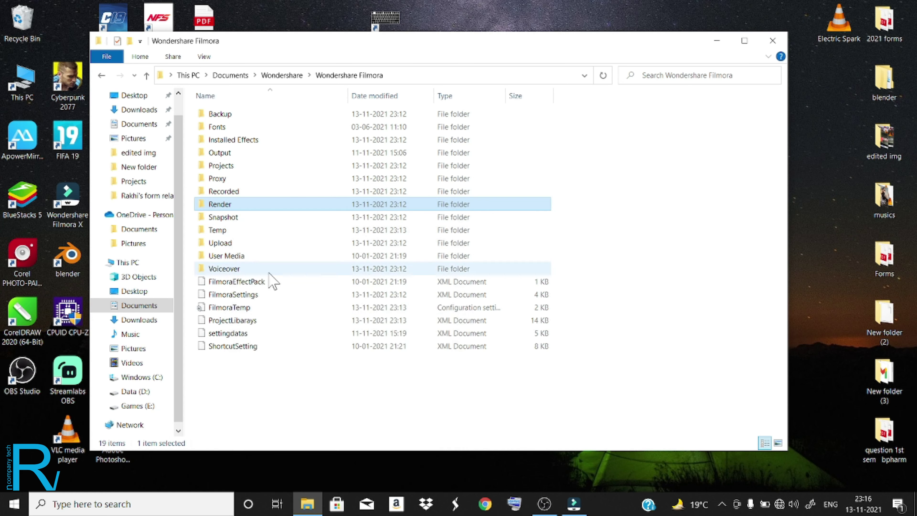
Open the .RenderCache folder inside Render and inspect the contents of one of its cache folders.
double_click(231, 205)
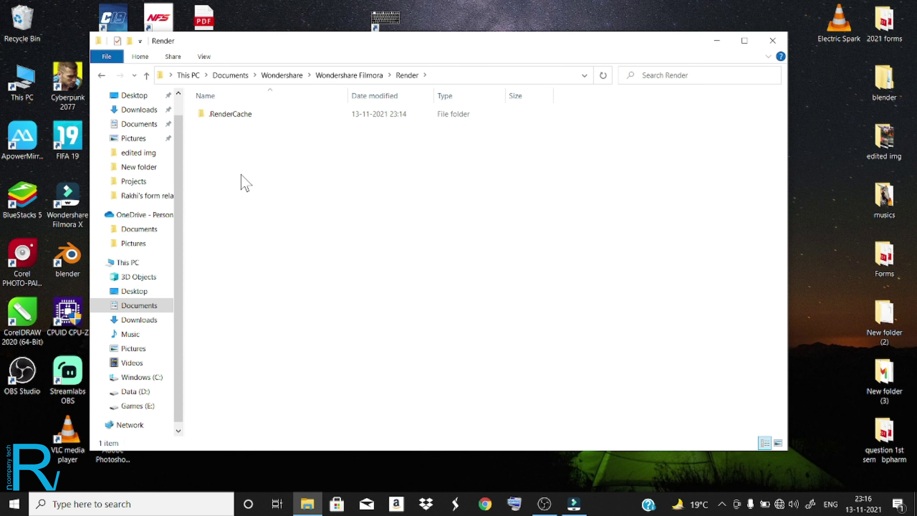
double_click(253, 115)
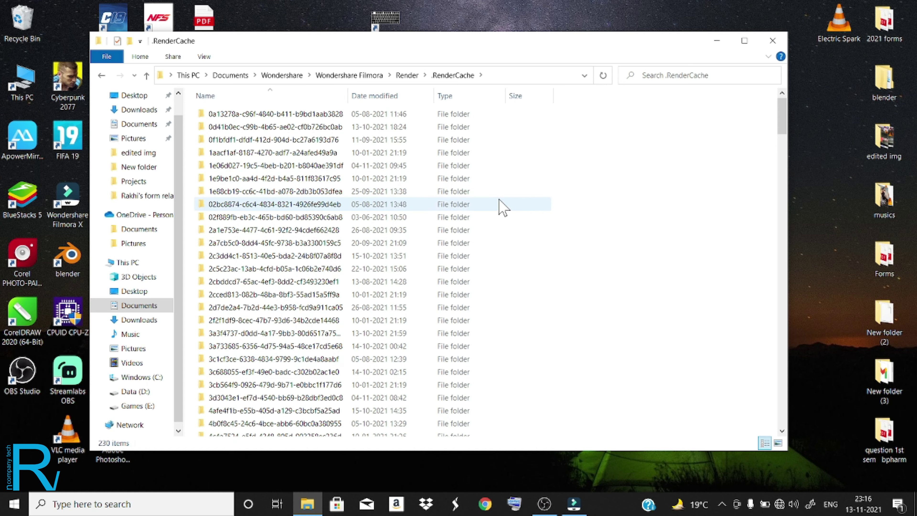
scroll(504, 208, "down", 18)
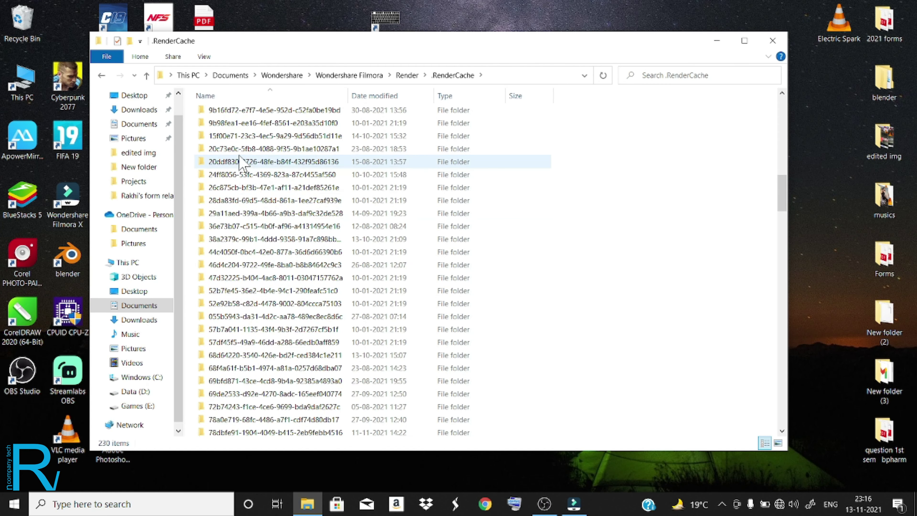
double_click(240, 149)
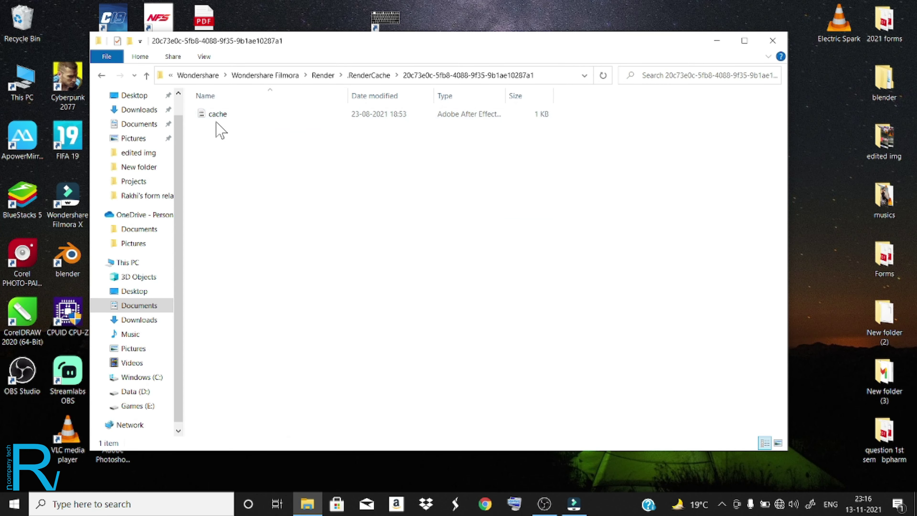
left_click(146, 75)
scroll(398, 222, "up", 12)
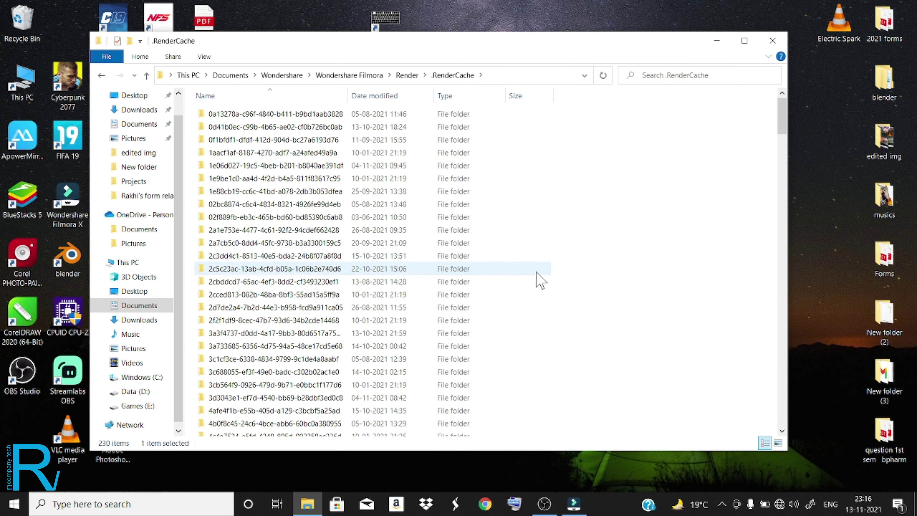
Permanently delete all folders in .RenderCache, with a second This PC window open to view the drives' free space.
key("ctrl+a")
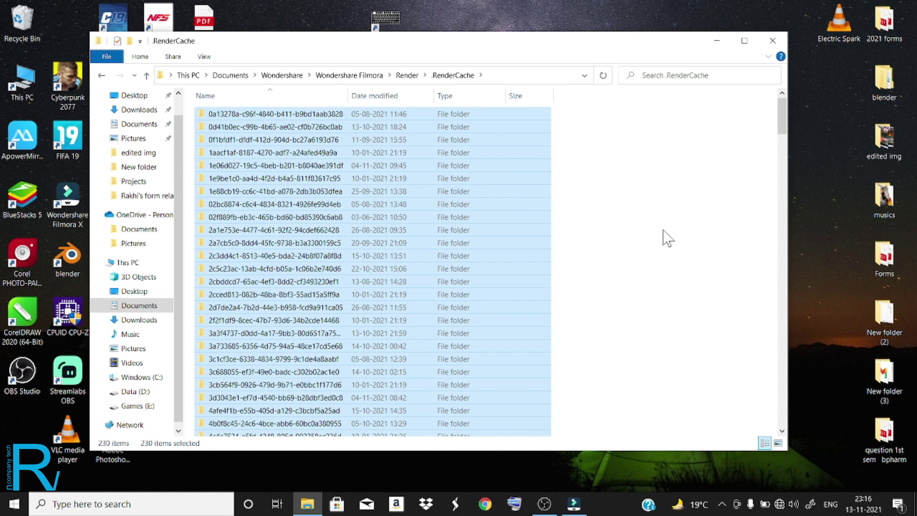
key("Delete")
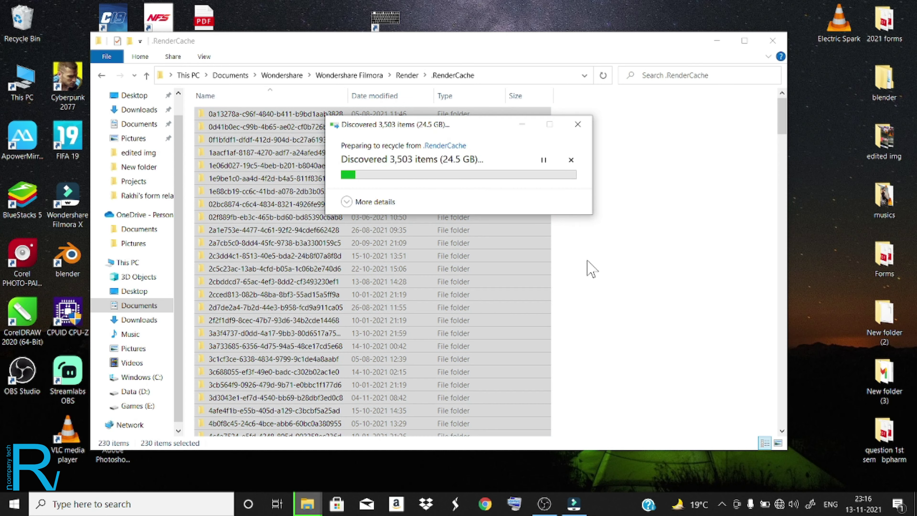
double_click(22, 83)
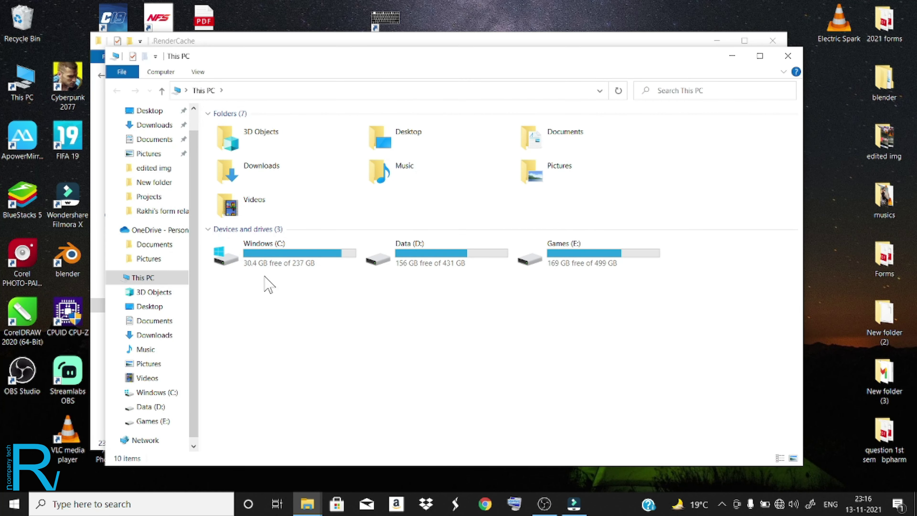
mouse_move(255, 274)
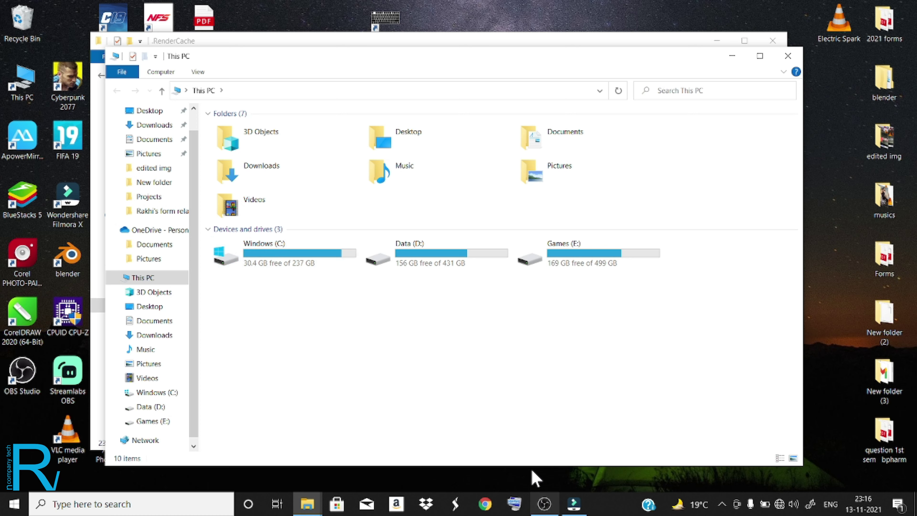
mouse_move(305, 503)
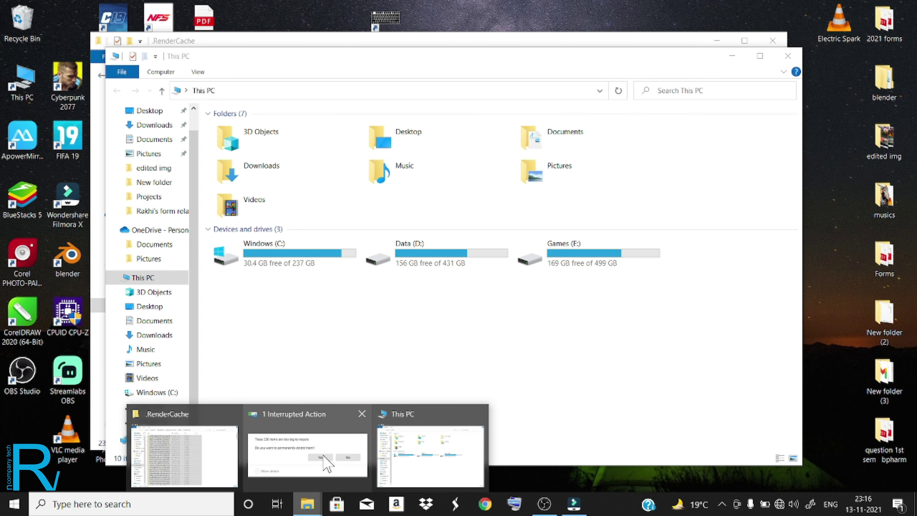
left_click(316, 452)
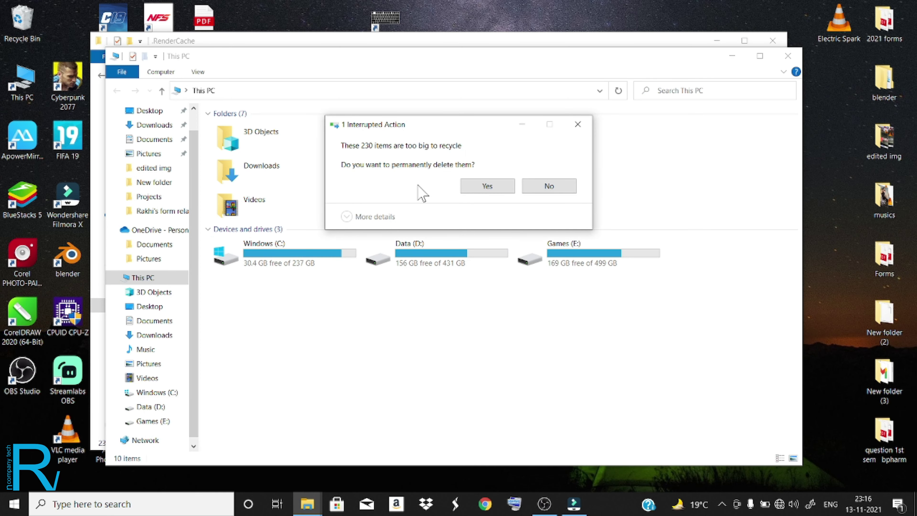
left_click(484, 188)
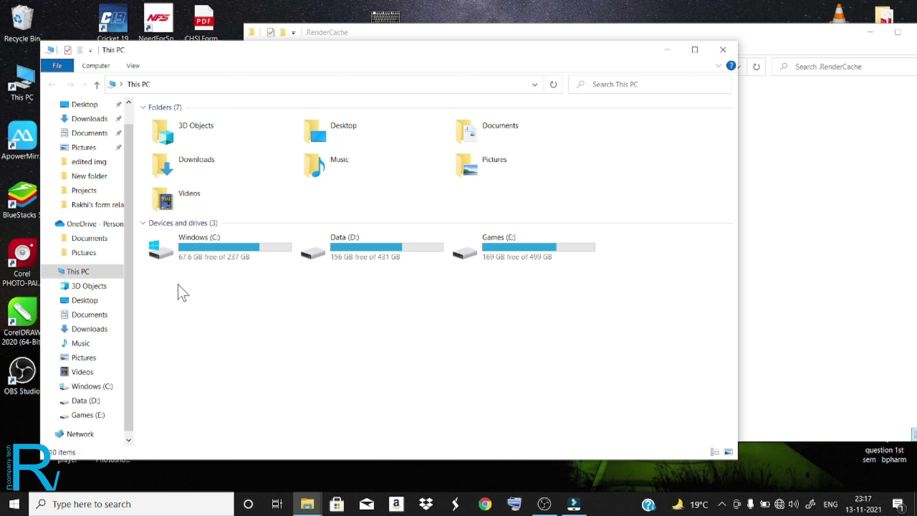
Open the Recycle Bin and permanently delete all items in it.
left_click(10, 23)
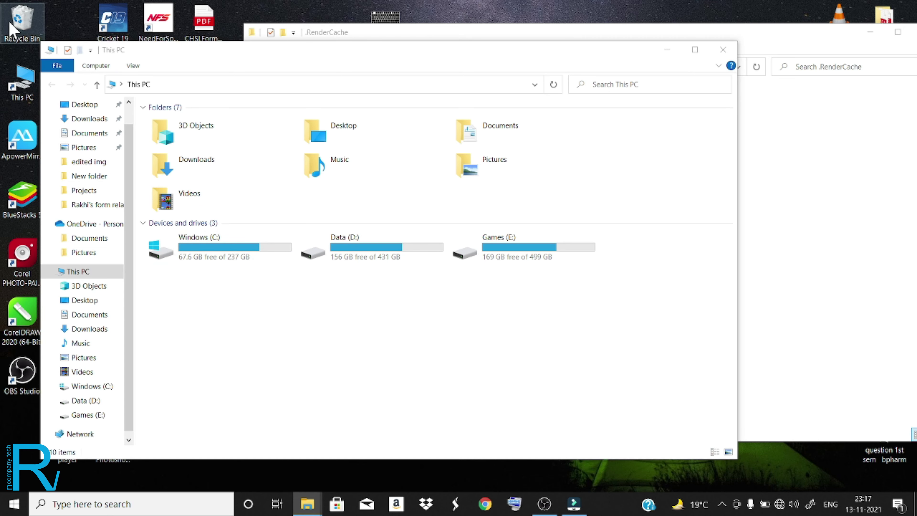
double_click(10, 23)
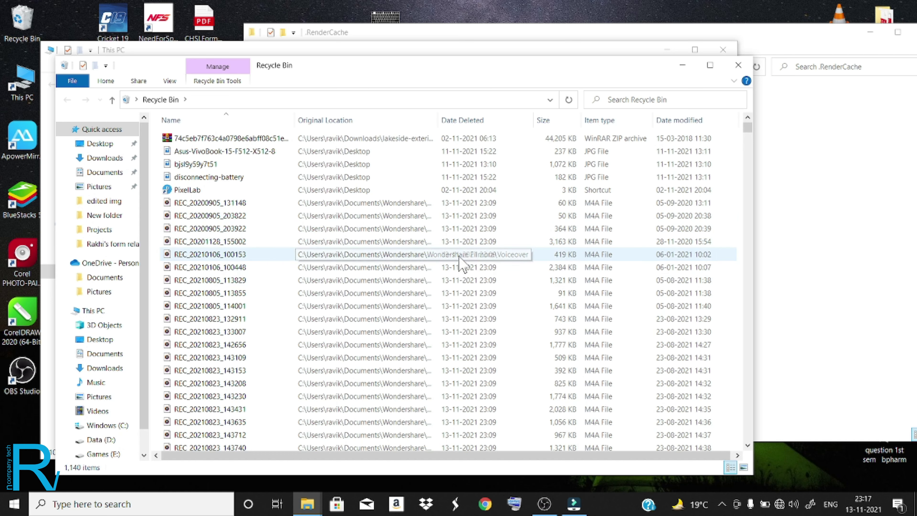
left_click(445, 281)
key("ctrl+a")
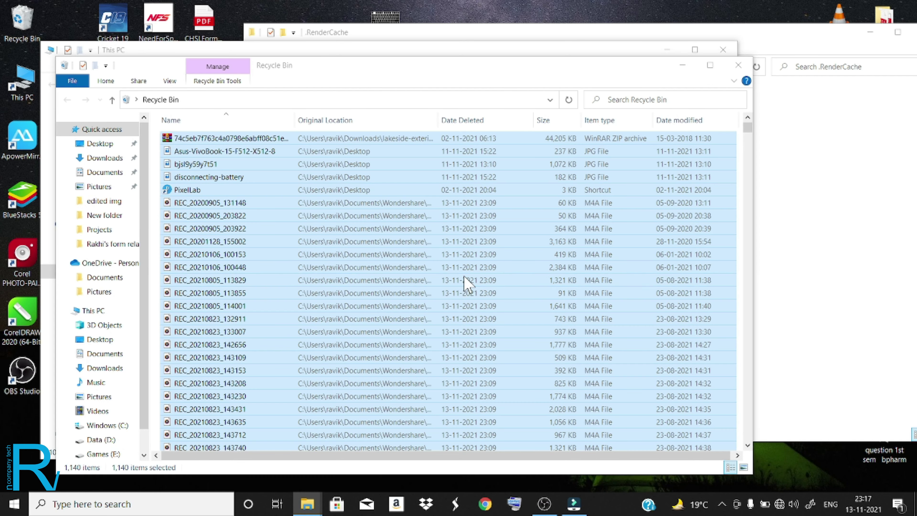
key("Delete")
left_click(505, 266)
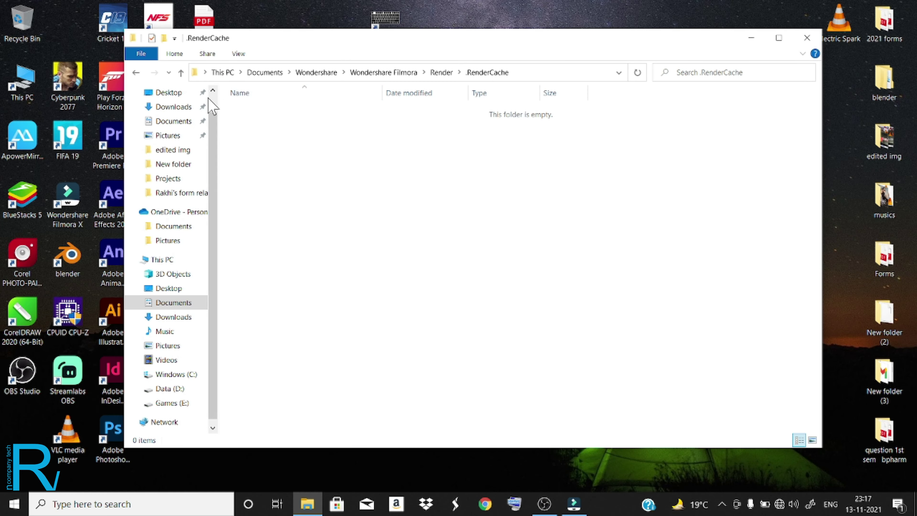
Return from .RenderCache to the Wondershare Filmora folder and open its Recorded subfolder.
left_click(181, 72)
left_click(181, 73)
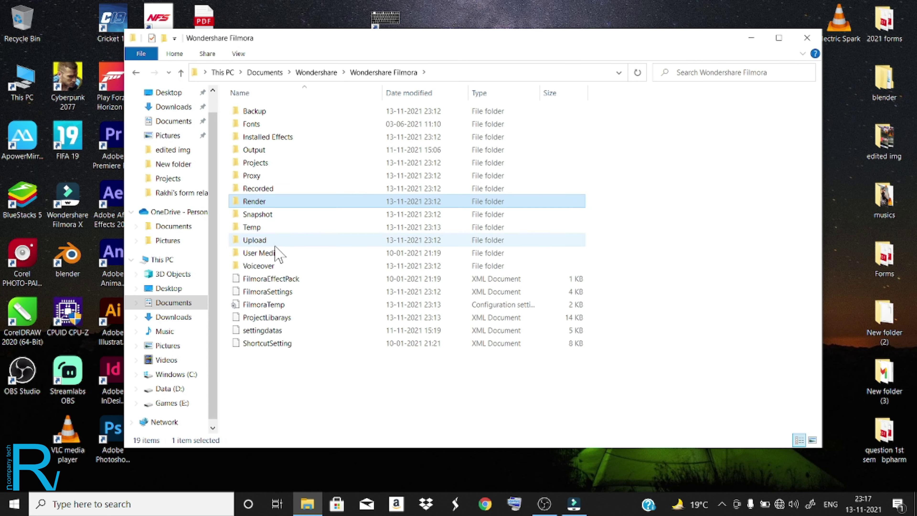
double_click(260, 189)
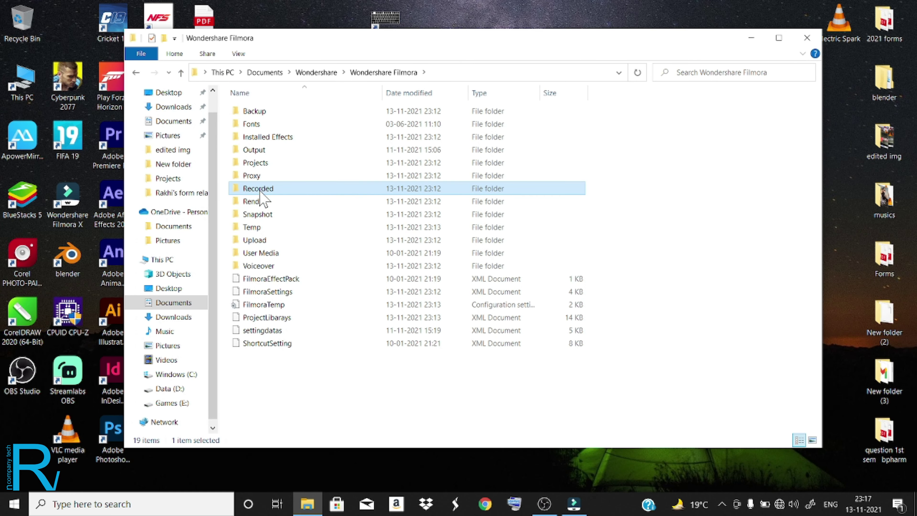
Return to the Wondershare Filmora folder and check the Proxy folder's size in its properties.
left_click(180, 72)
right_click(253, 175)
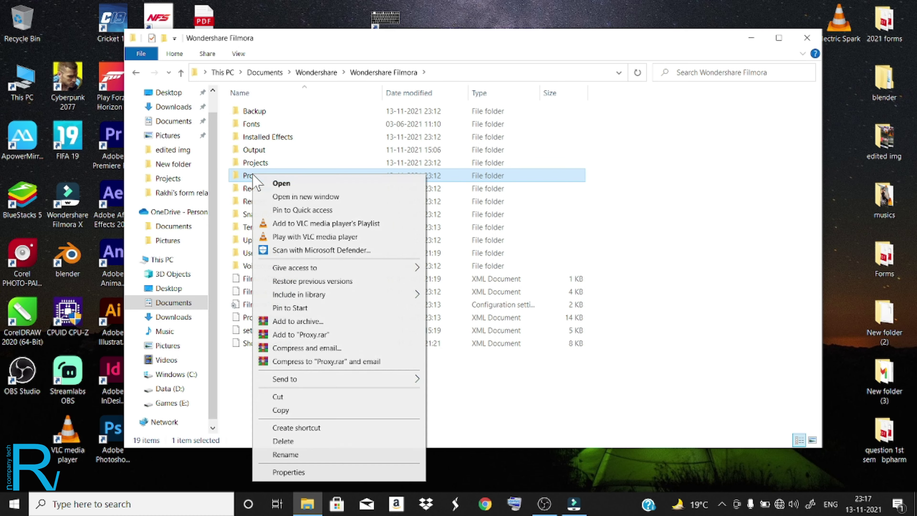
left_click(289, 472)
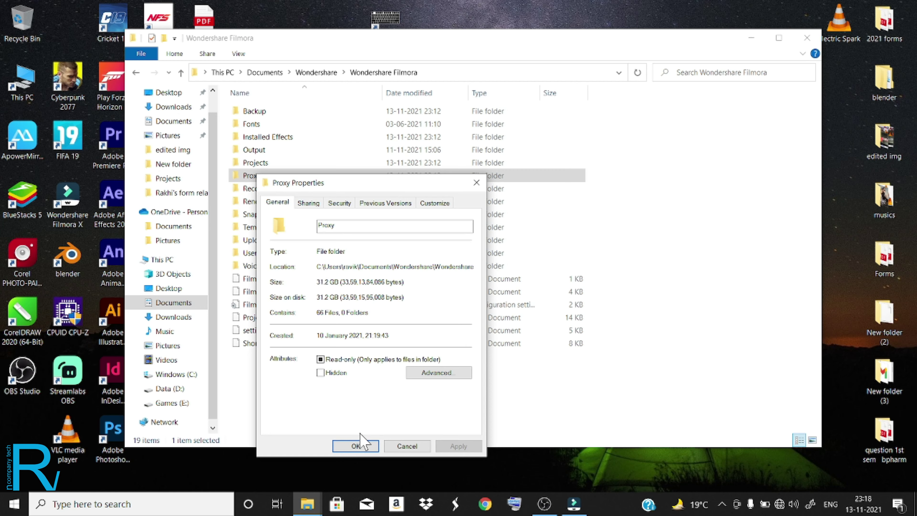
left_click(355, 446)
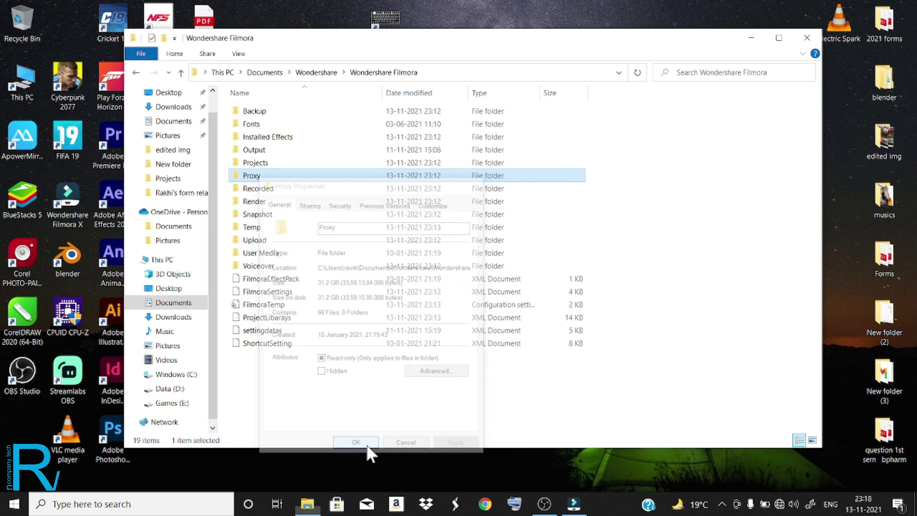
Open the Proxy folder and look through the video files stored in it.
double_click(264, 177)
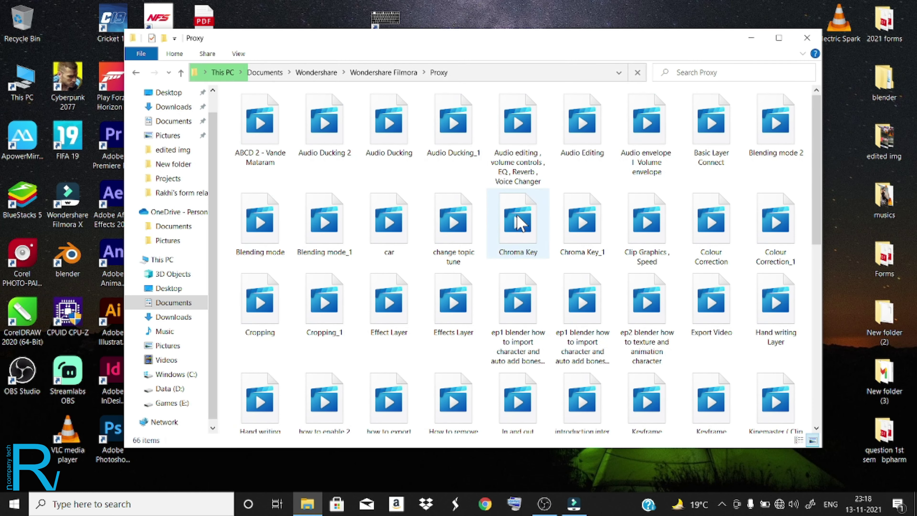
scroll(517, 224, "down", 5)
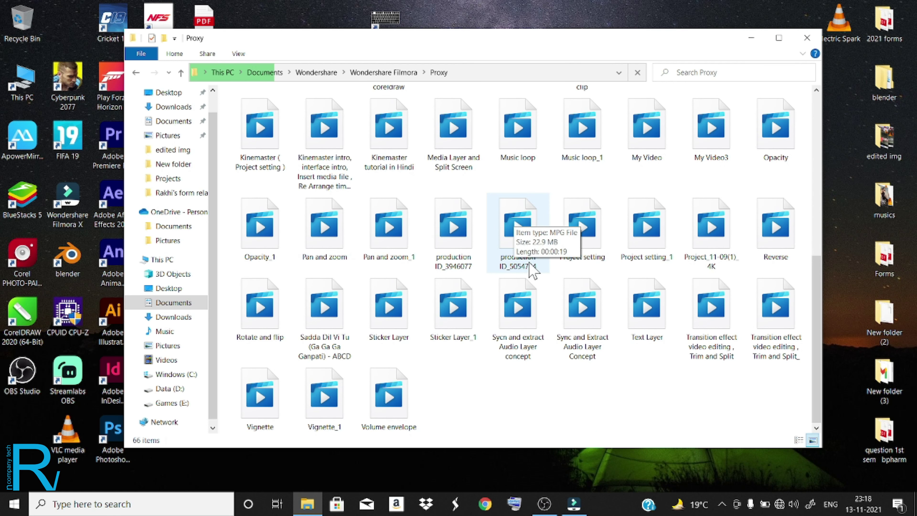
scroll(528, 270, "up", 5)
Play the Audio Ducking 2 proxy file in VLC media player to preview it, and close the player.
left_click(276, 150)
right_click(276, 149)
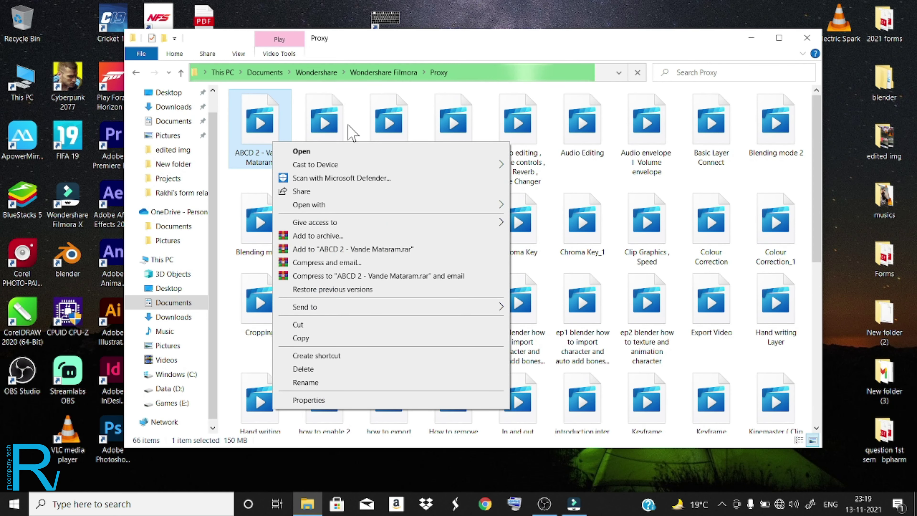
right_click(339, 127)
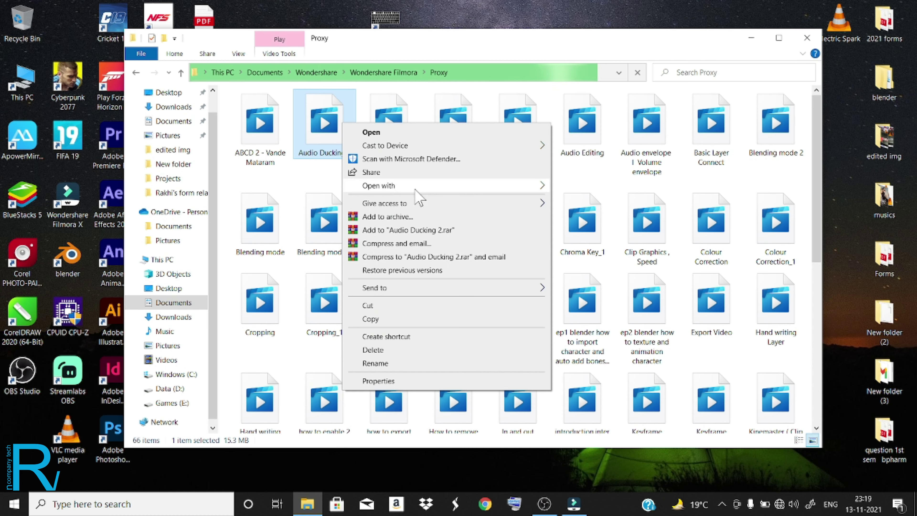
mouse_move(509, 186)
left_click(588, 202)
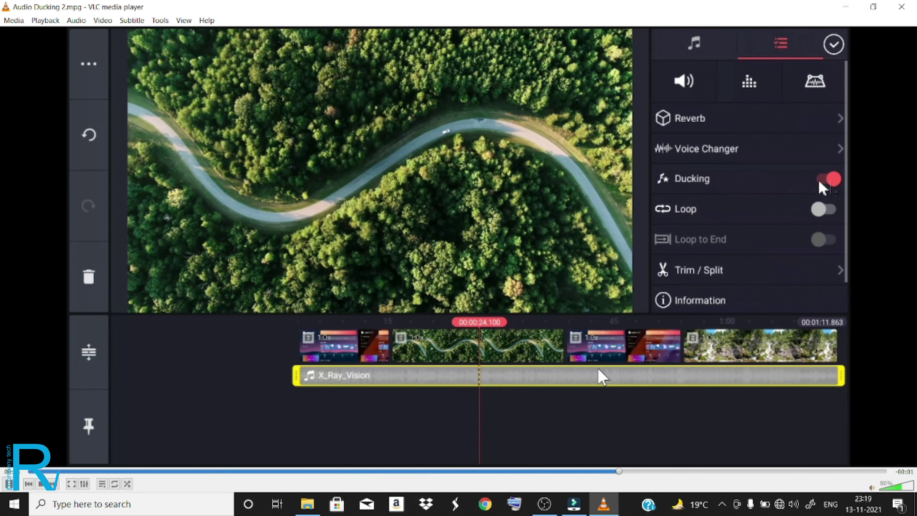
left_click(902, 9)
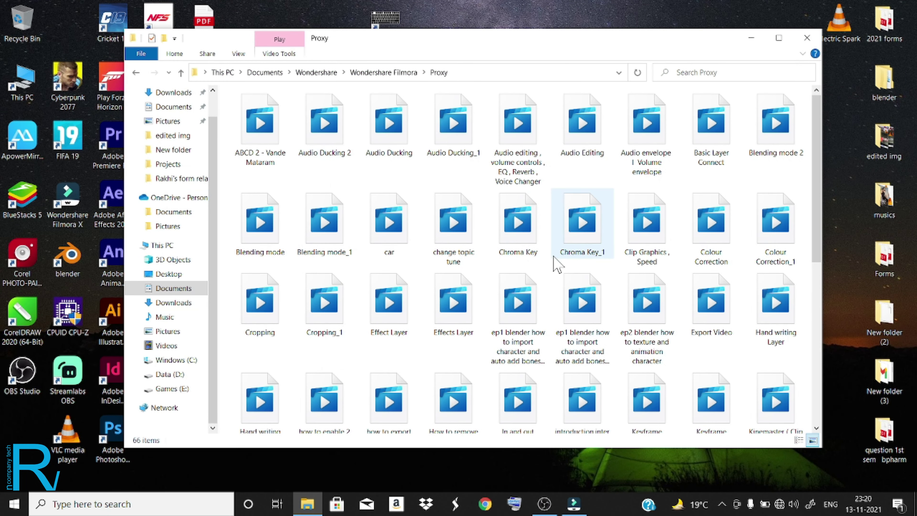
Delete all files in the Proxy folder and check the drives' free space in a separate This PC window.
key("ctrl+a")
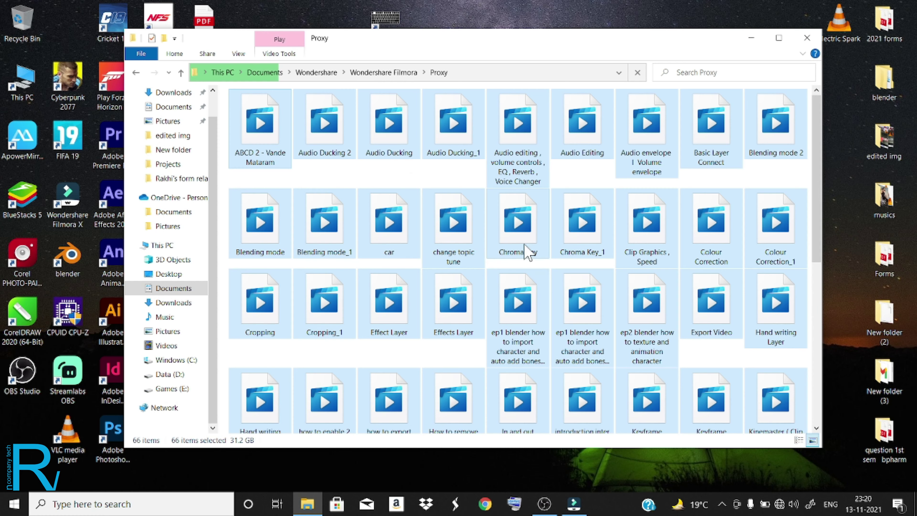
key("Delete")
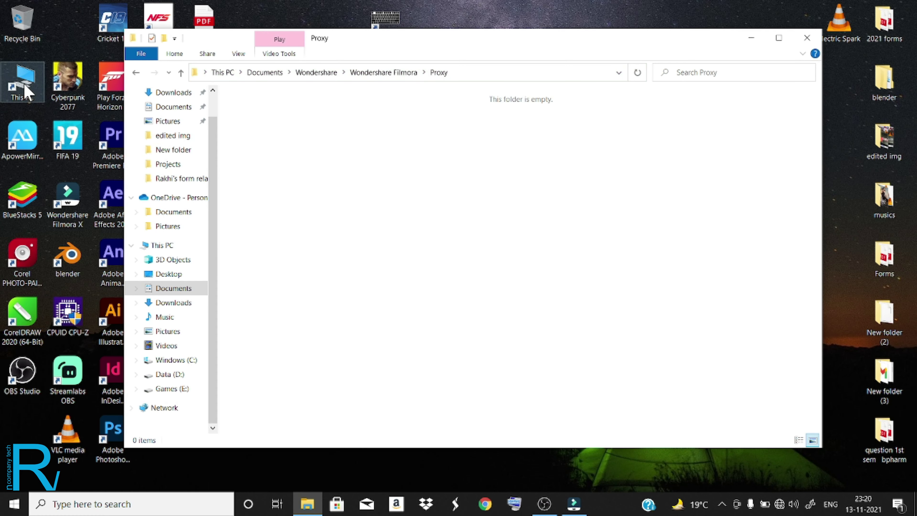
double_click(25, 85)
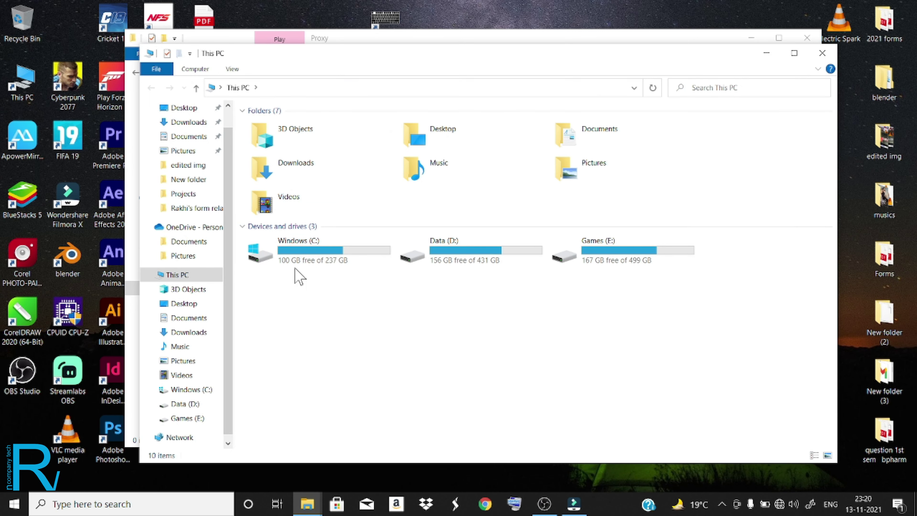
right_click(352, 298)
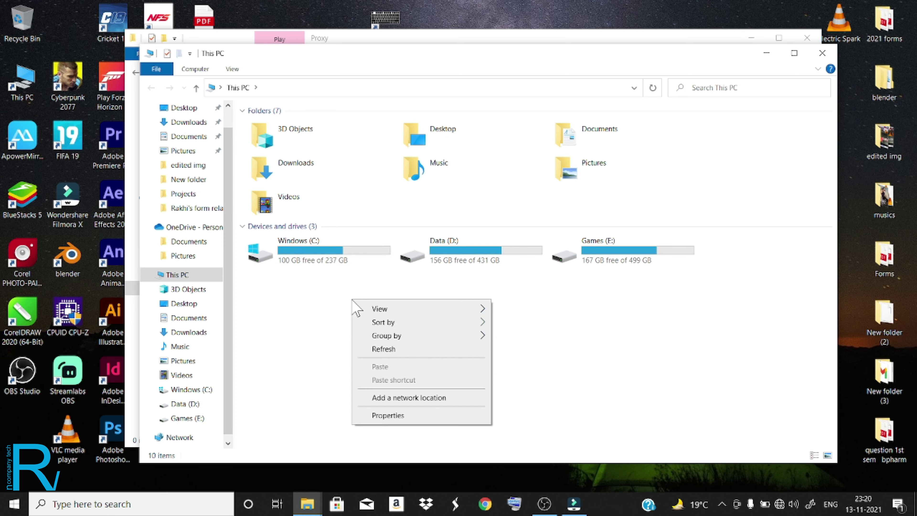
left_click(409, 349)
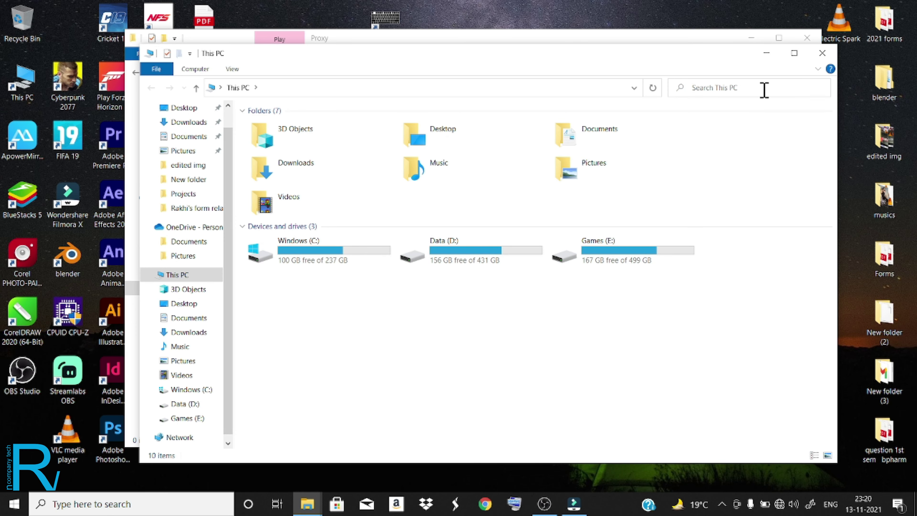
left_click(822, 53)
right_click(316, 242)
left_click(348, 291)
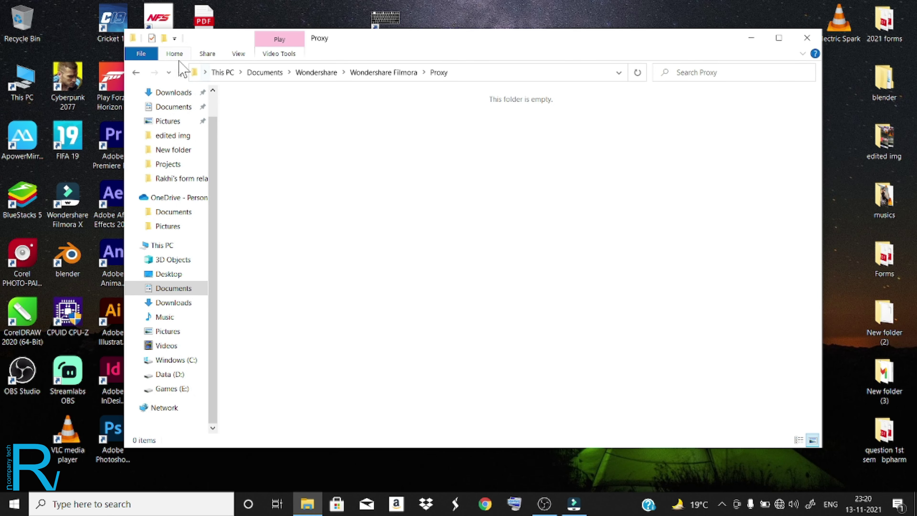
Inspect the videos in the Output folder and its New folder subfolder, and return to the Wondershare Filmora folder with Proxy selected.
left_click(182, 73)
double_click(267, 149)
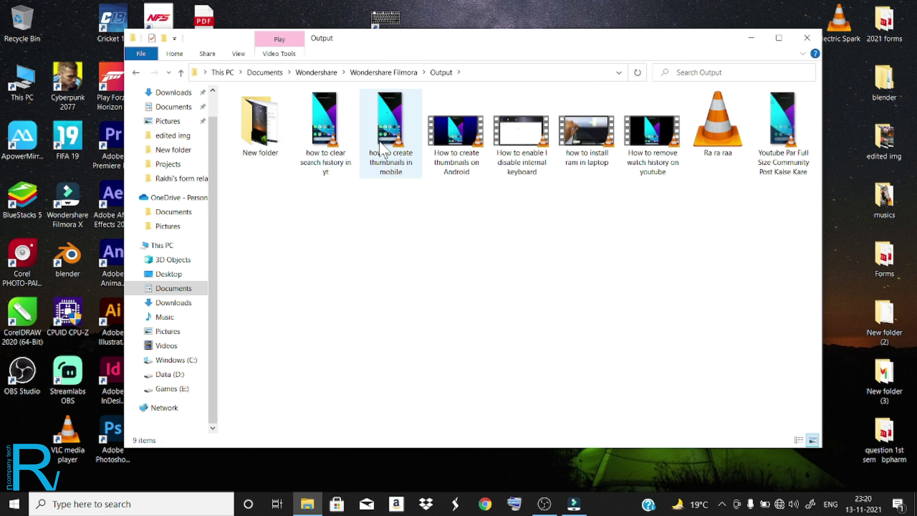
right_click(433, 263)
left_click(486, 304)
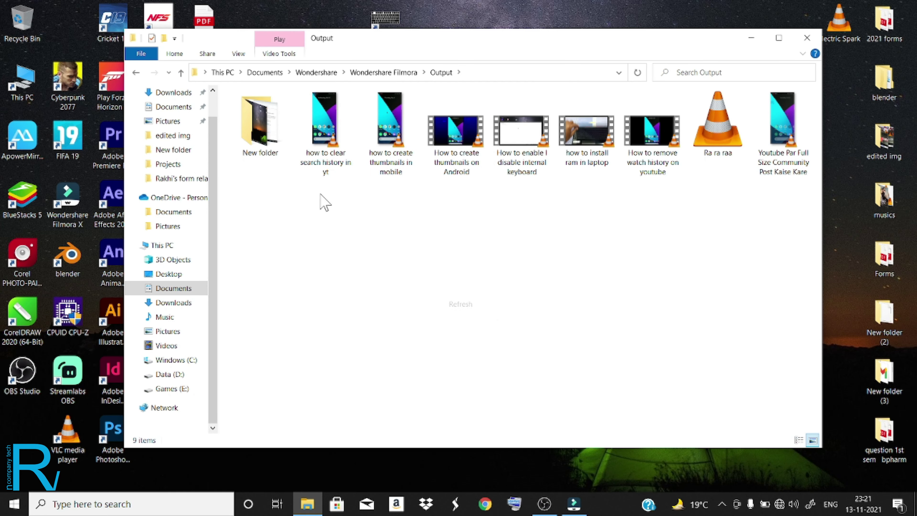
double_click(263, 156)
right_click(470, 354)
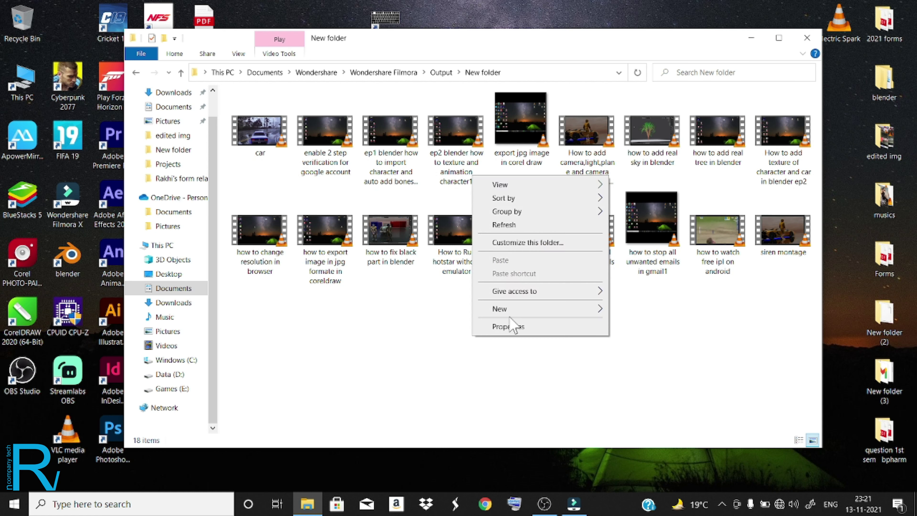
left_click(498, 223)
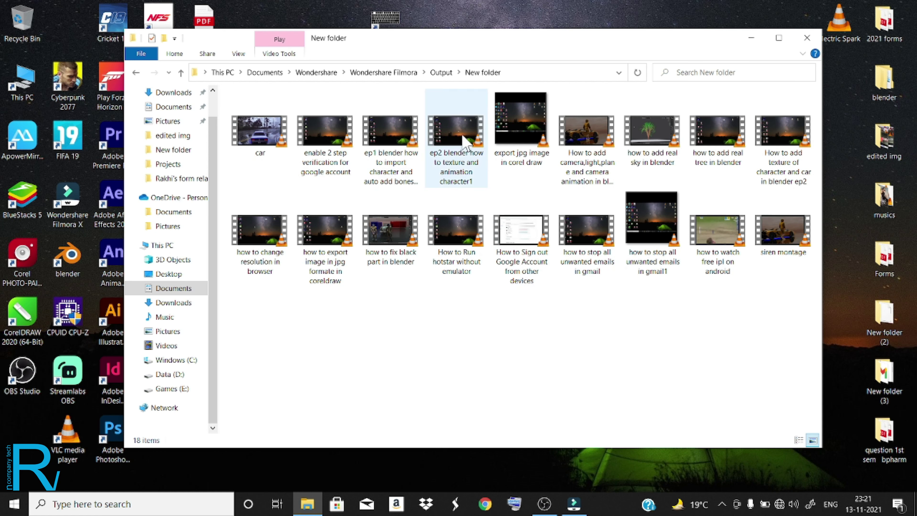
left_click(181, 74)
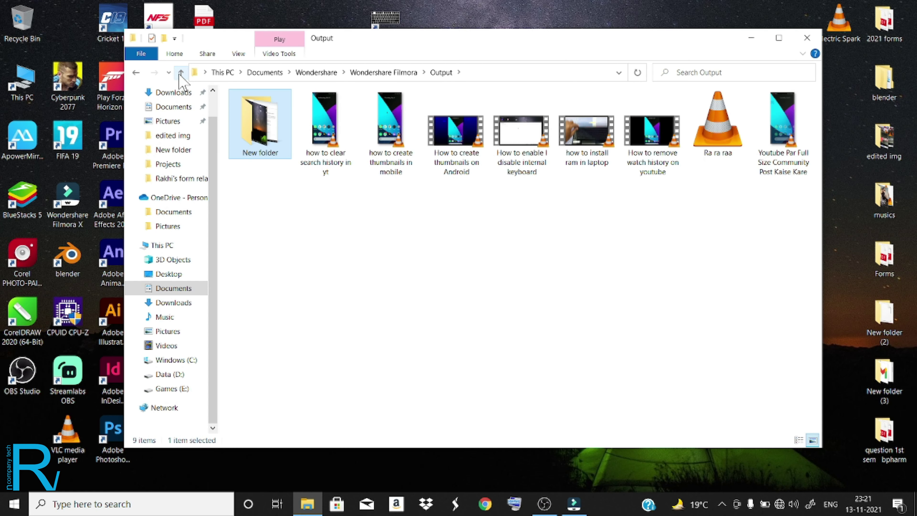
left_click(180, 74)
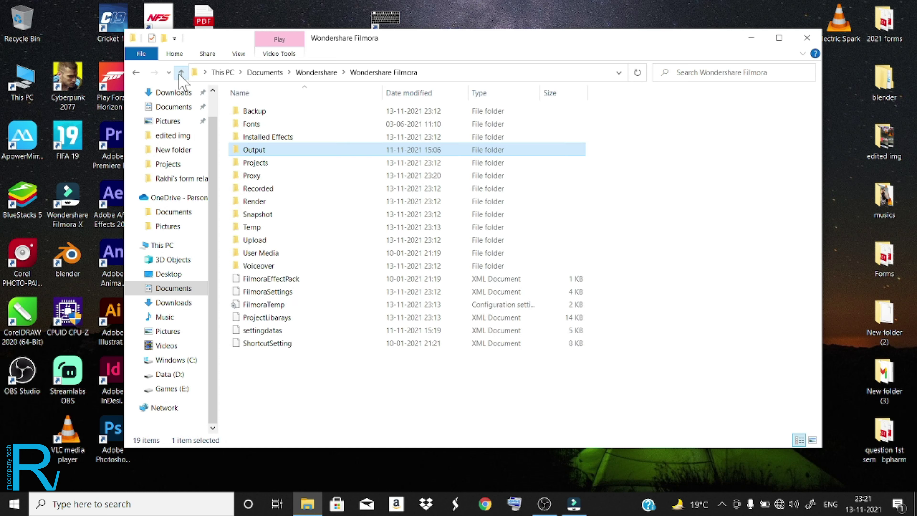
left_click(256, 180)
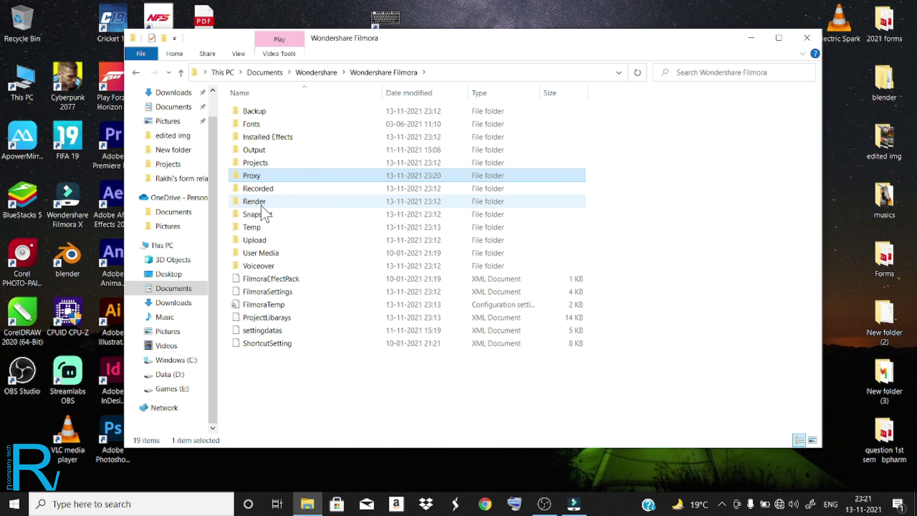